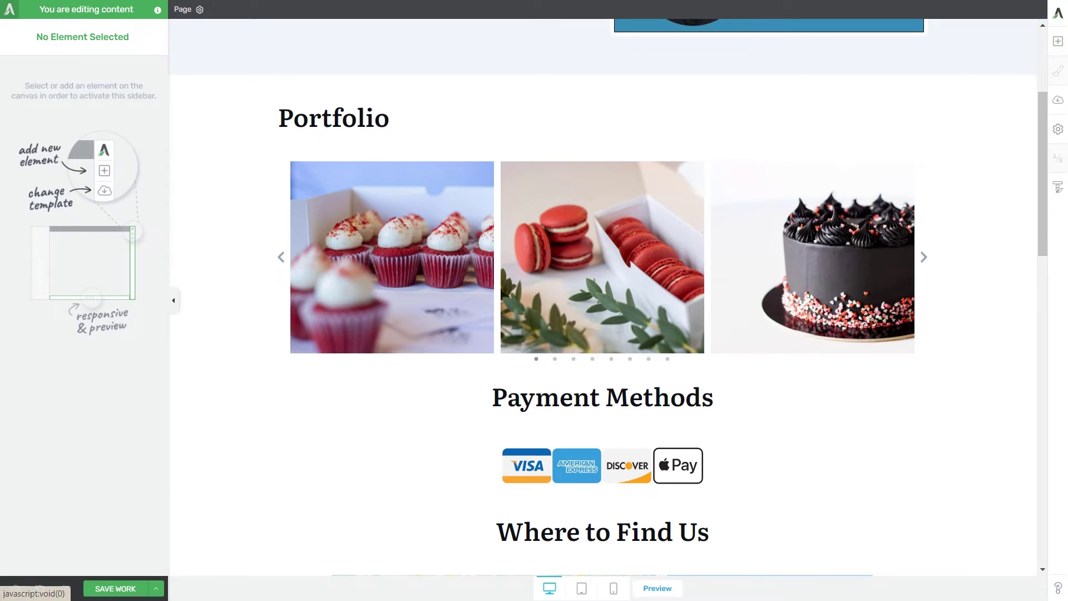
Drag a Click to Tweet element from the Add Element panel to just below Payment Methods.
left_click(1059, 43)
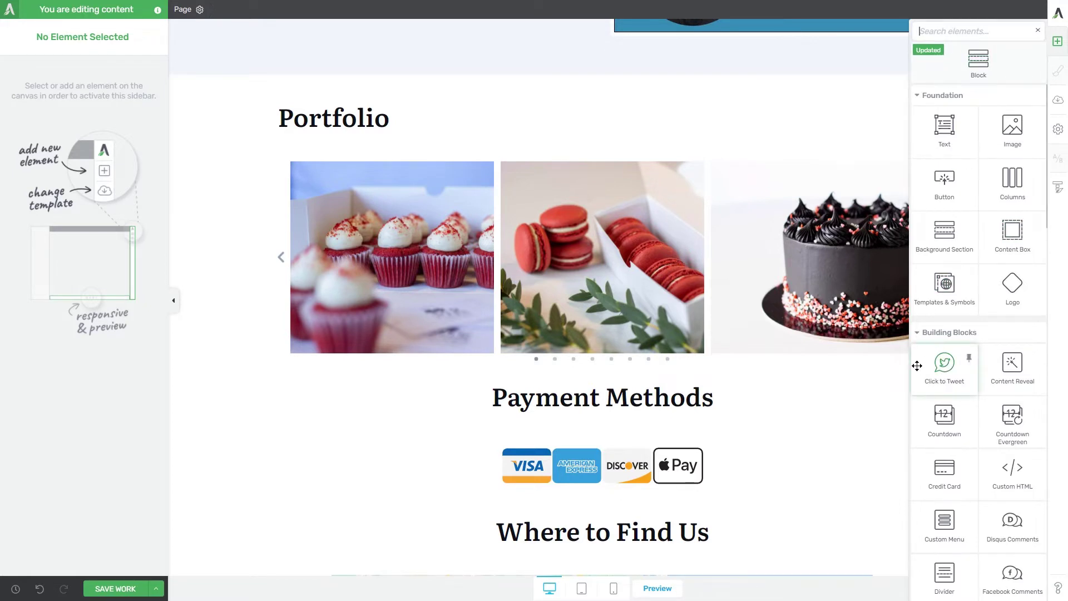
left_click_drag(939, 367, 632, 498)
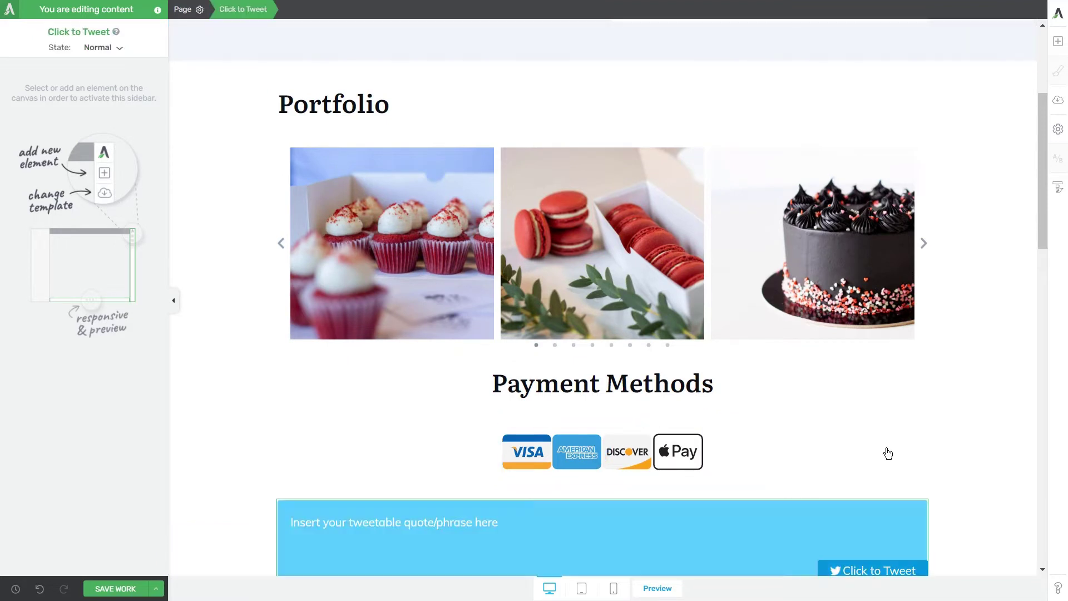
scroll(953, 430, "down", 2)
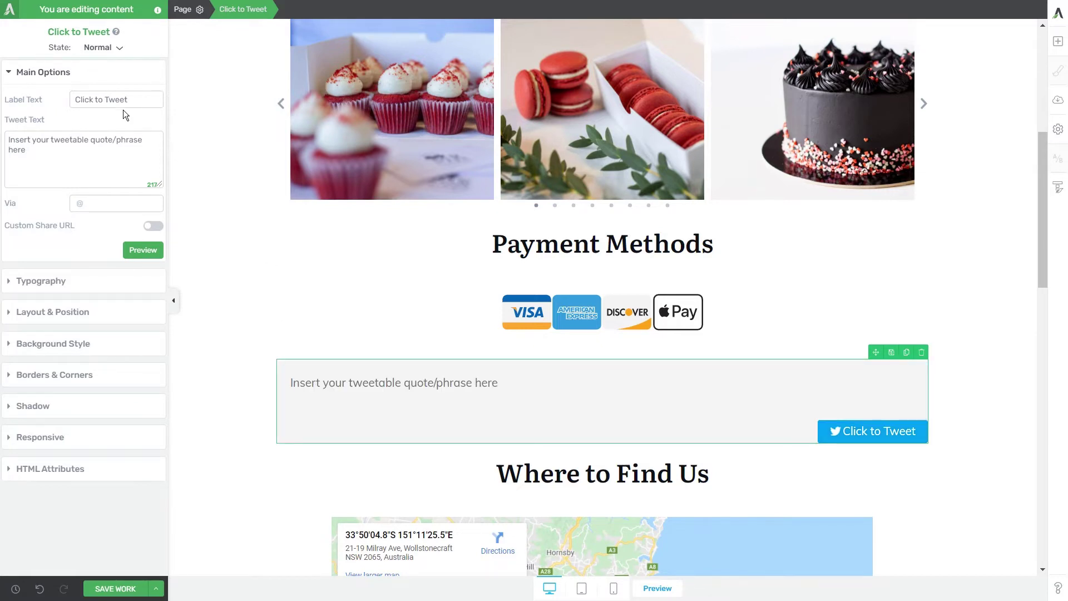
left_click(121, 54)
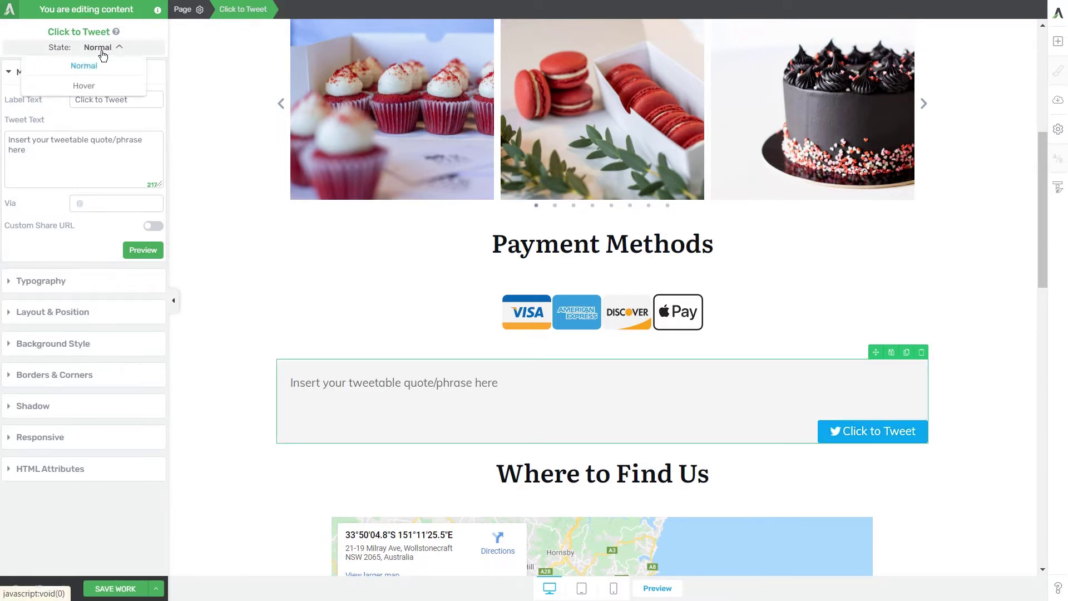
left_click(87, 87)
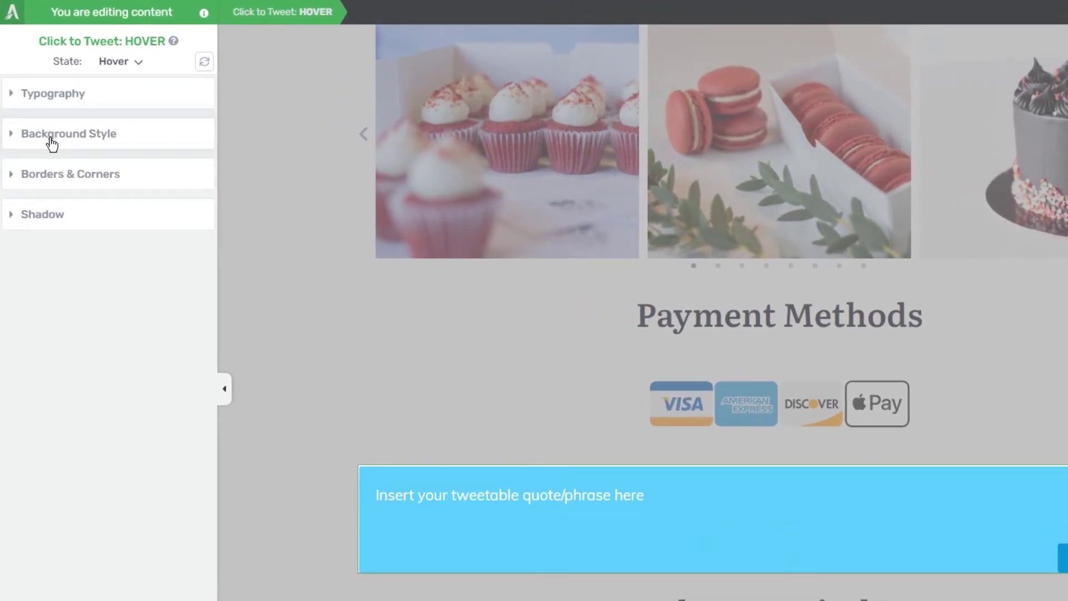
left_click(17, 146)
left_click(21, 236)
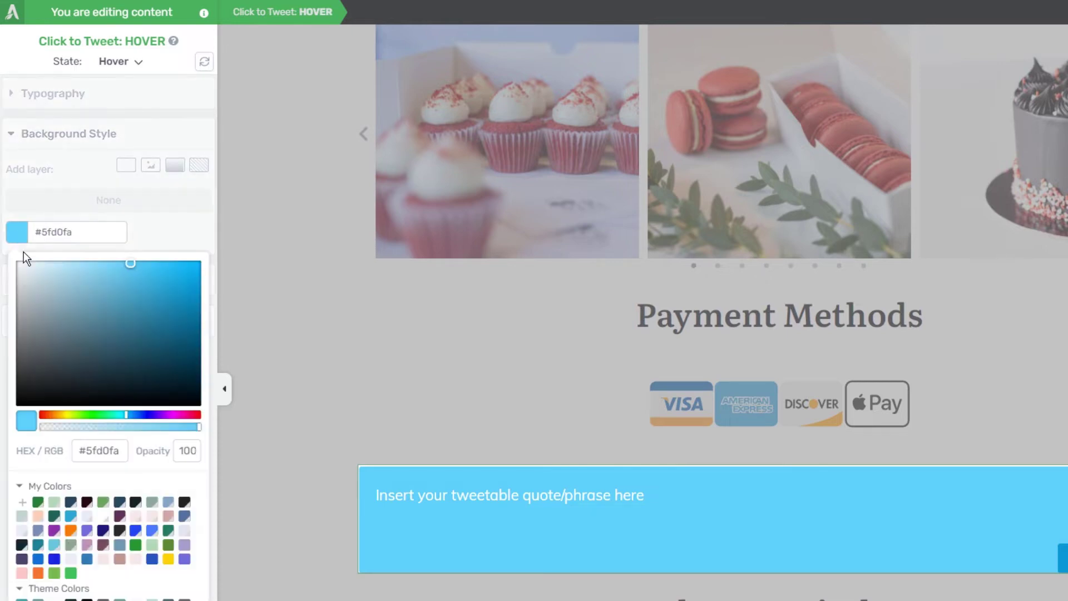
left_click(27, 422)
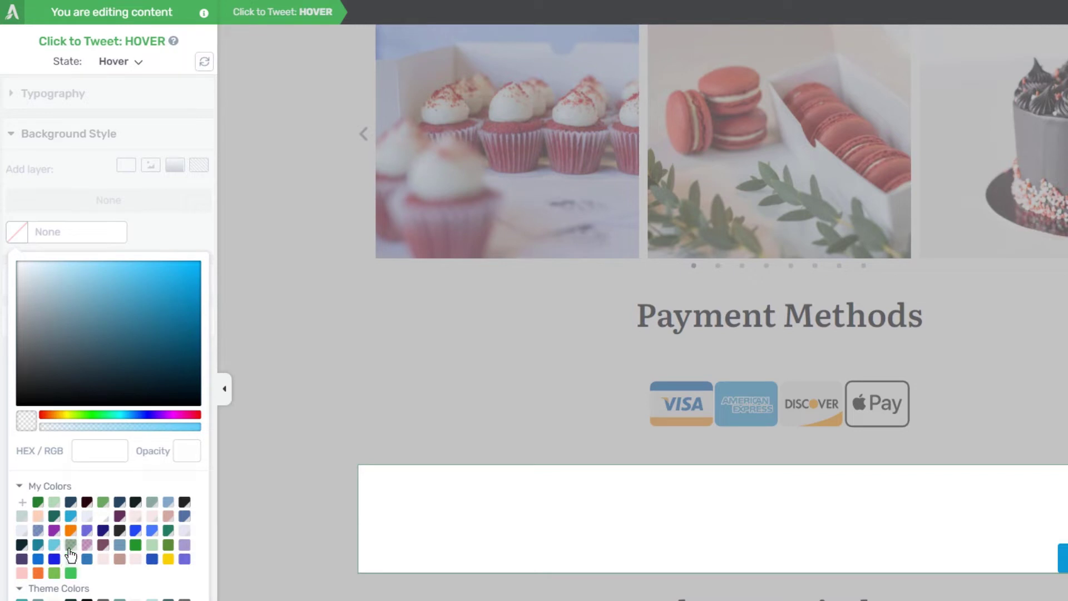
left_click_drag(89, 340, 131, 263)
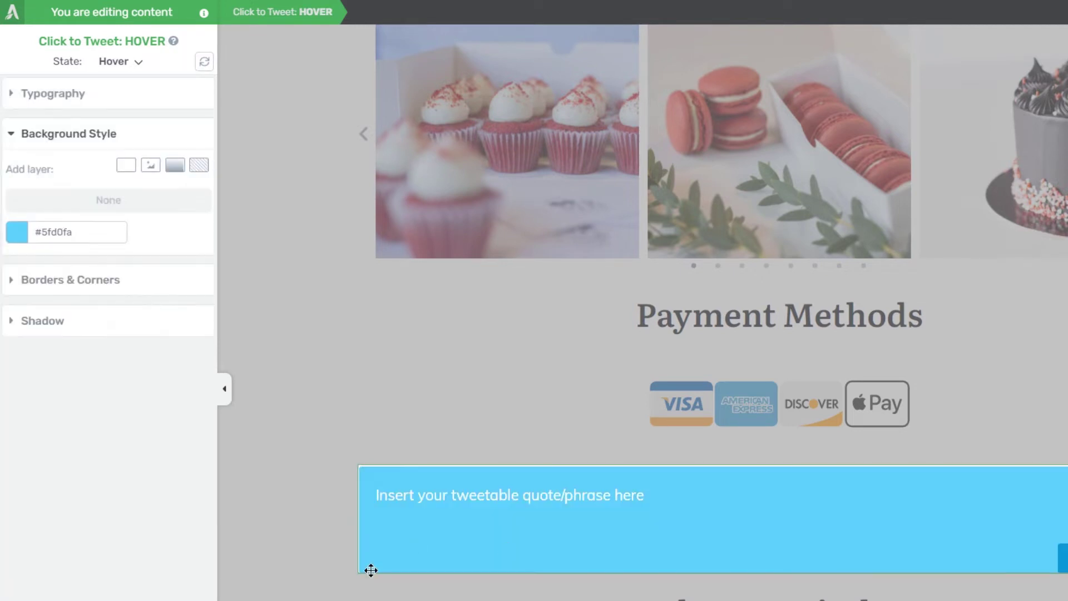
left_click(114, 63)
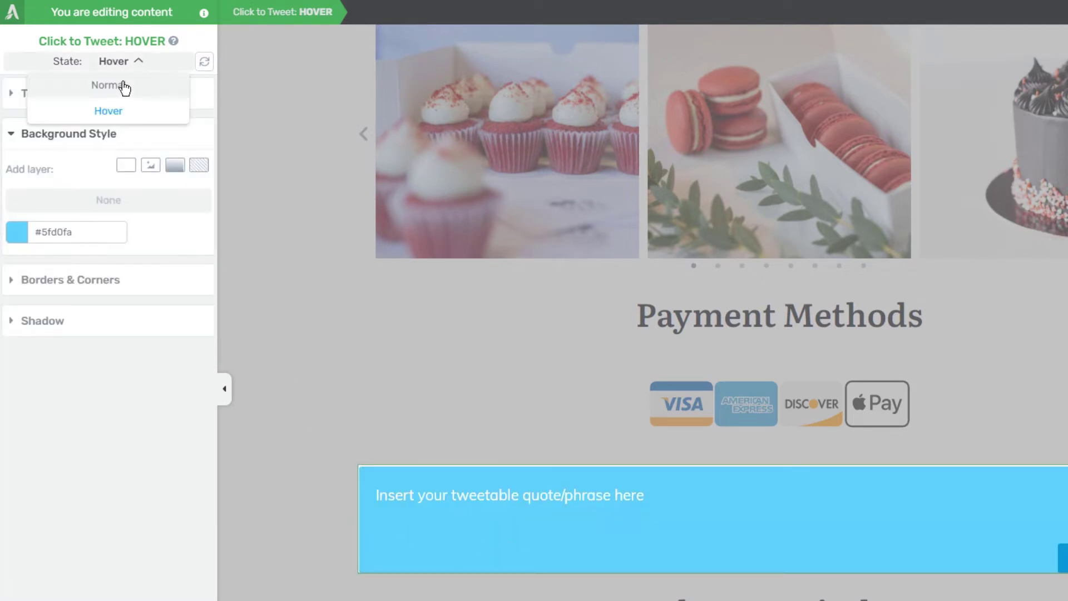
left_click(124, 85)
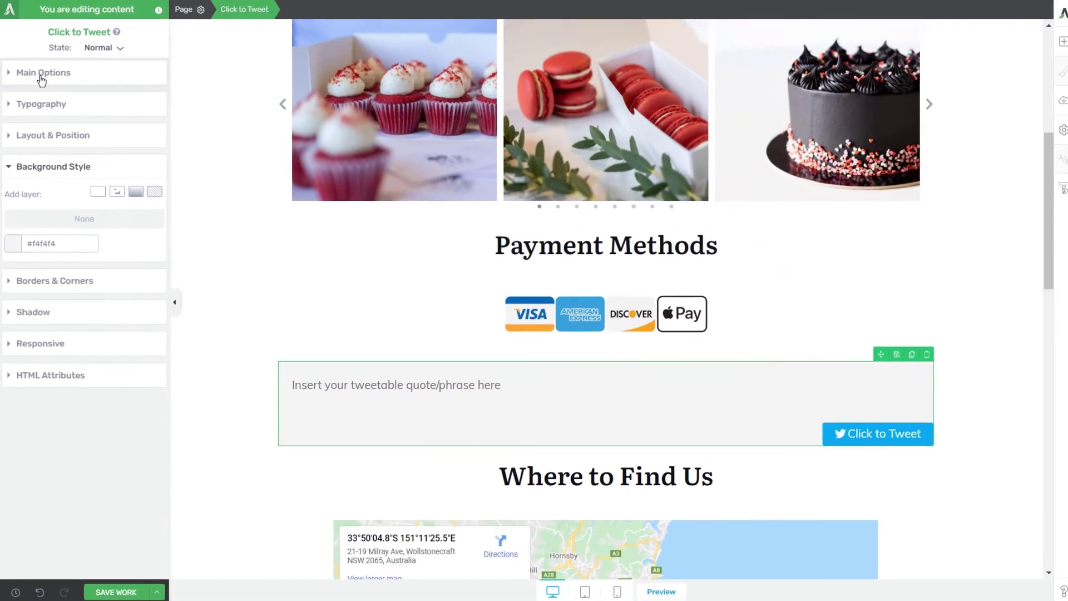
Replace the button's Label Text 'example' with 'Tweet Now!' in Main Options.
left_click(42, 79)
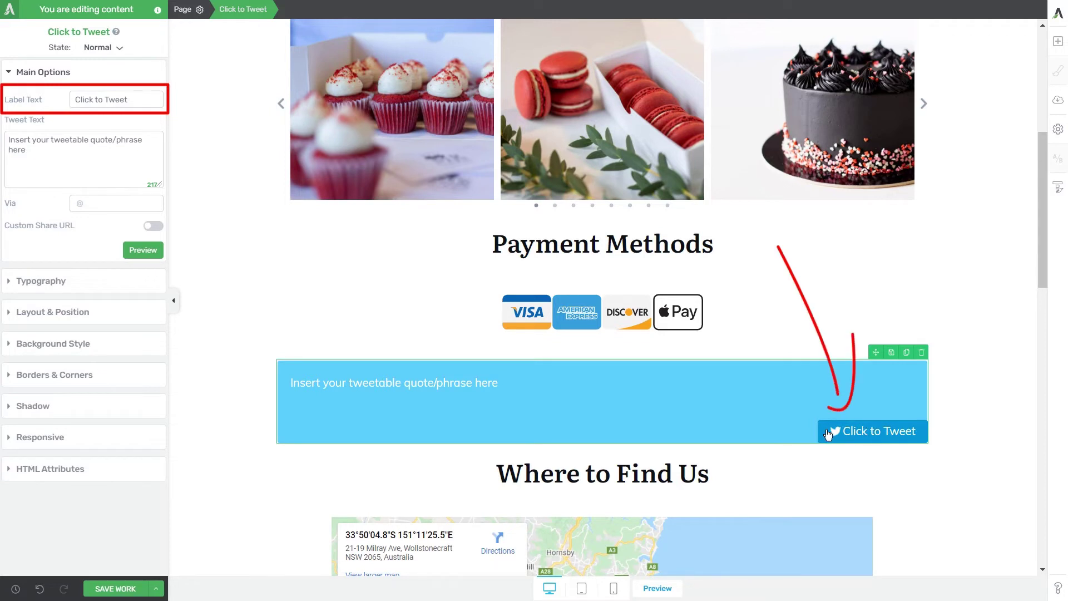
left_click(913, 434)
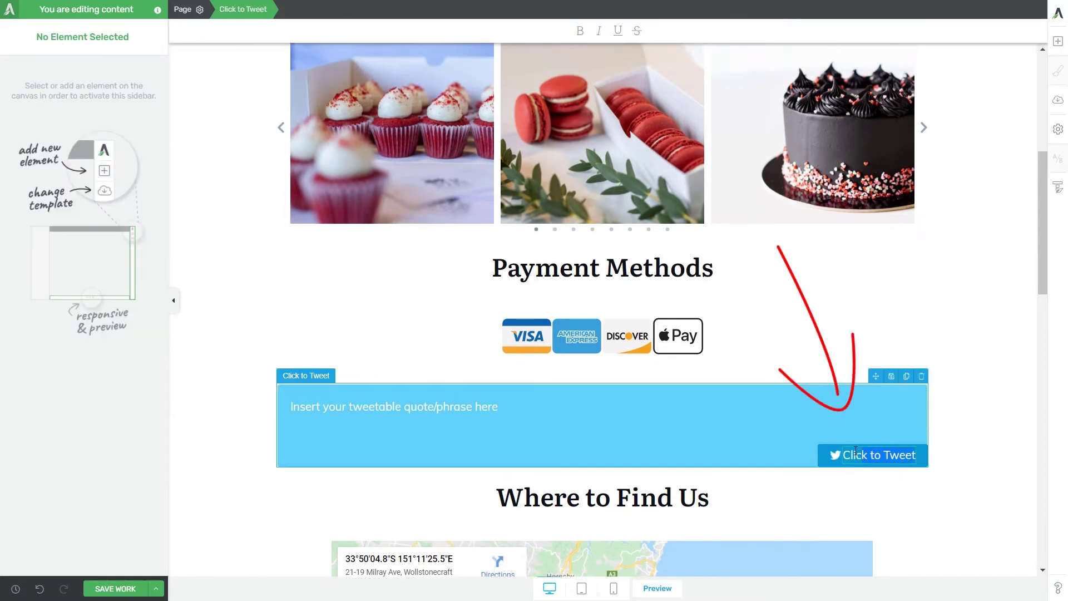
left_click_drag(856, 450, 876, 452)
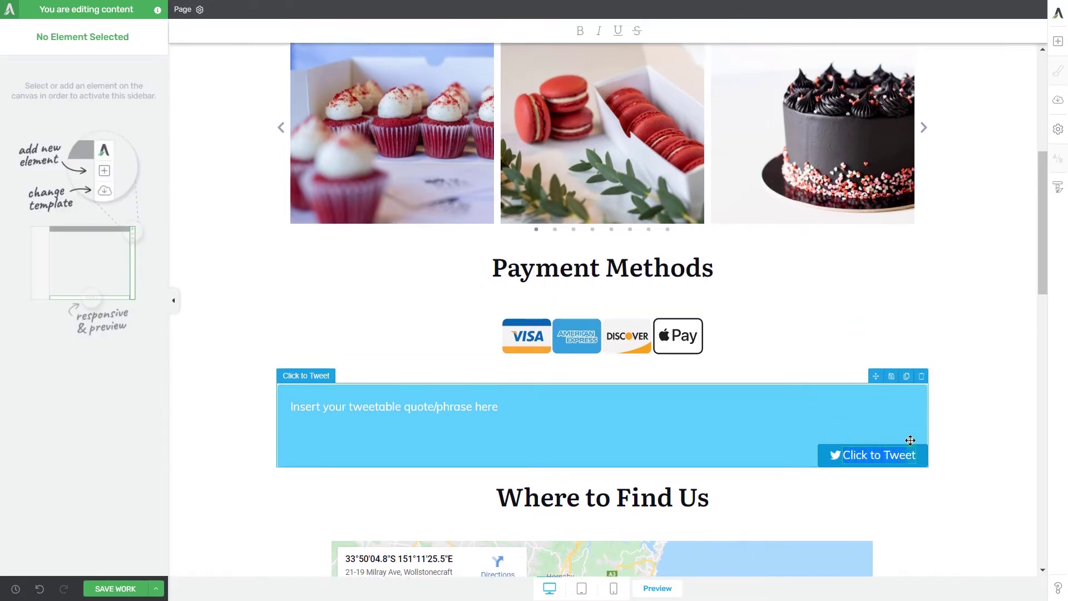
triple_click(884, 457)
type("ex")
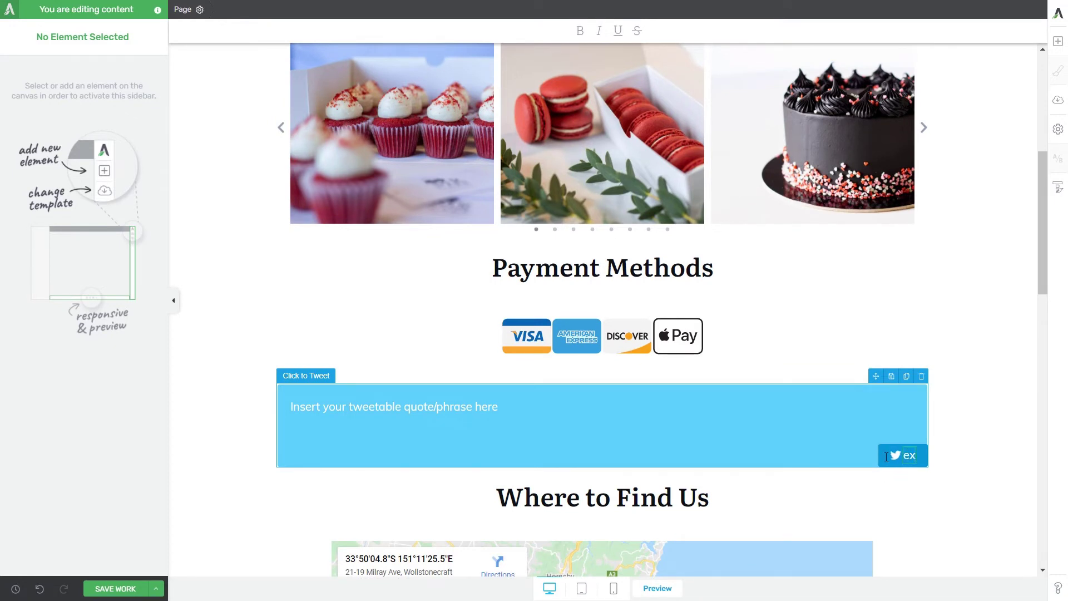
type("ample")
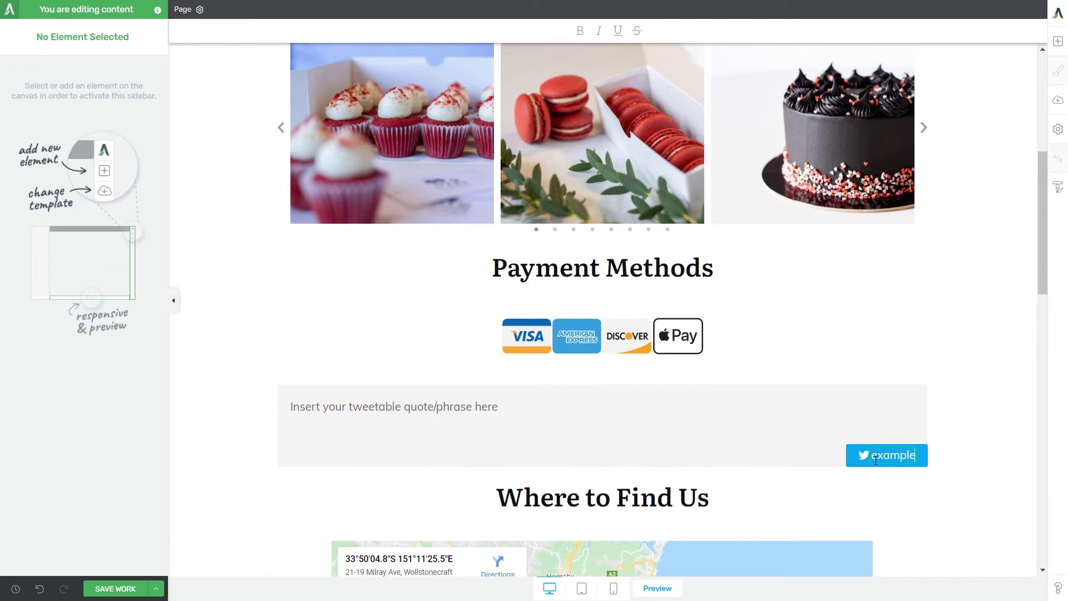
left_click(646, 403)
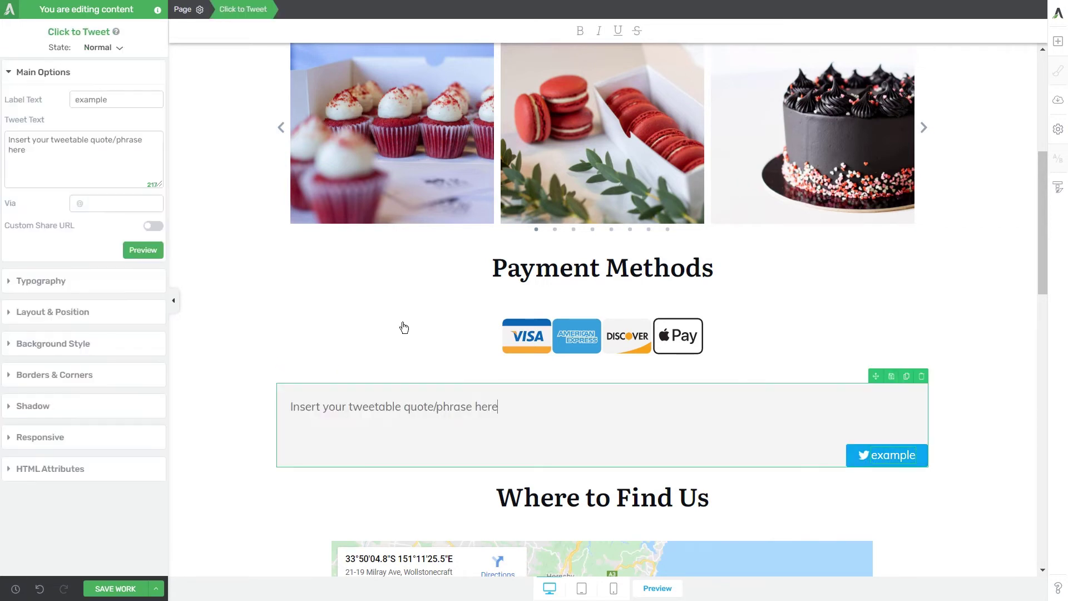
double_click(104, 101)
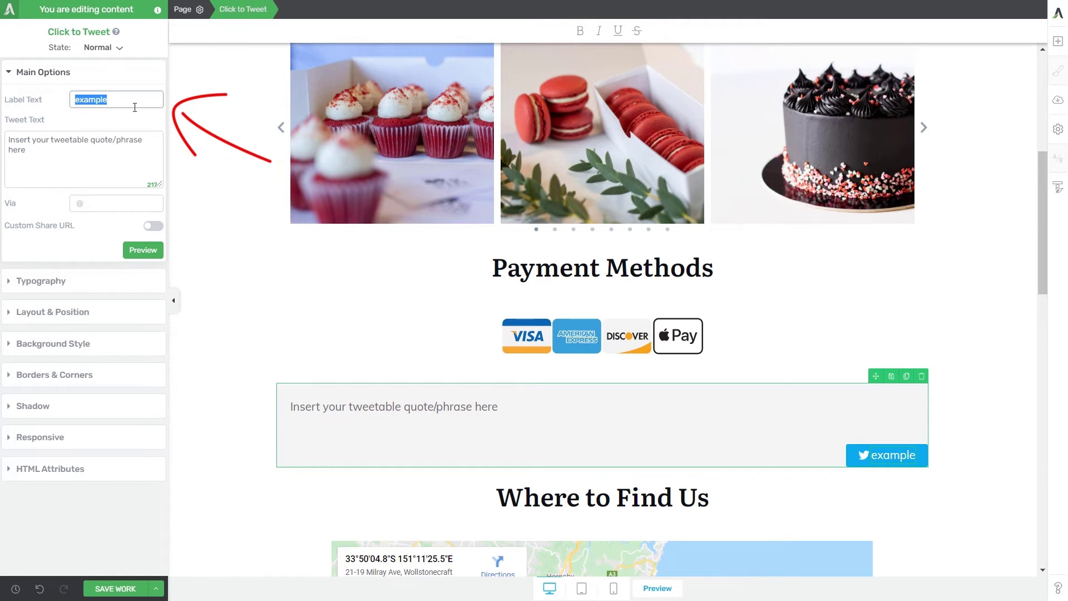
key("BackSpace")
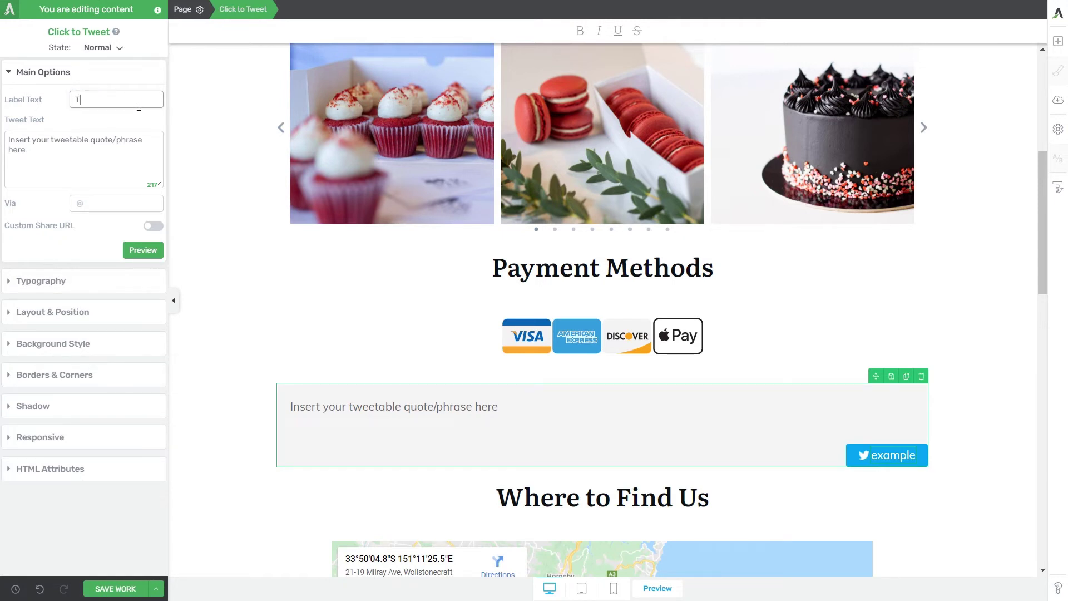
type("Tweet Now!")
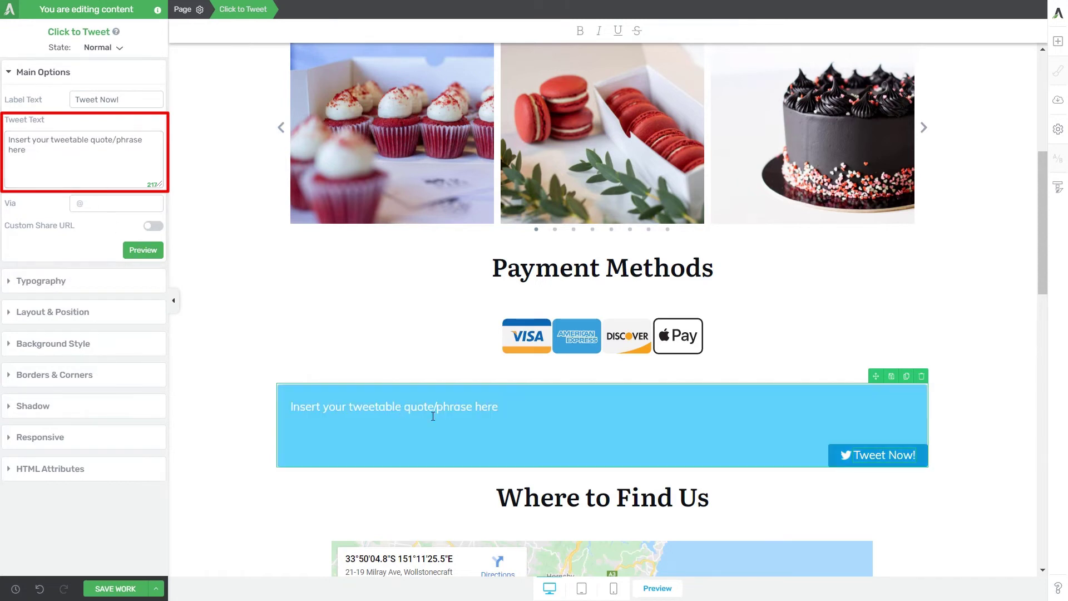
Replace the placeholder Tweet Text with the pasted 'Check out this page!'.
left_click_drag(313, 405, 562, 408)
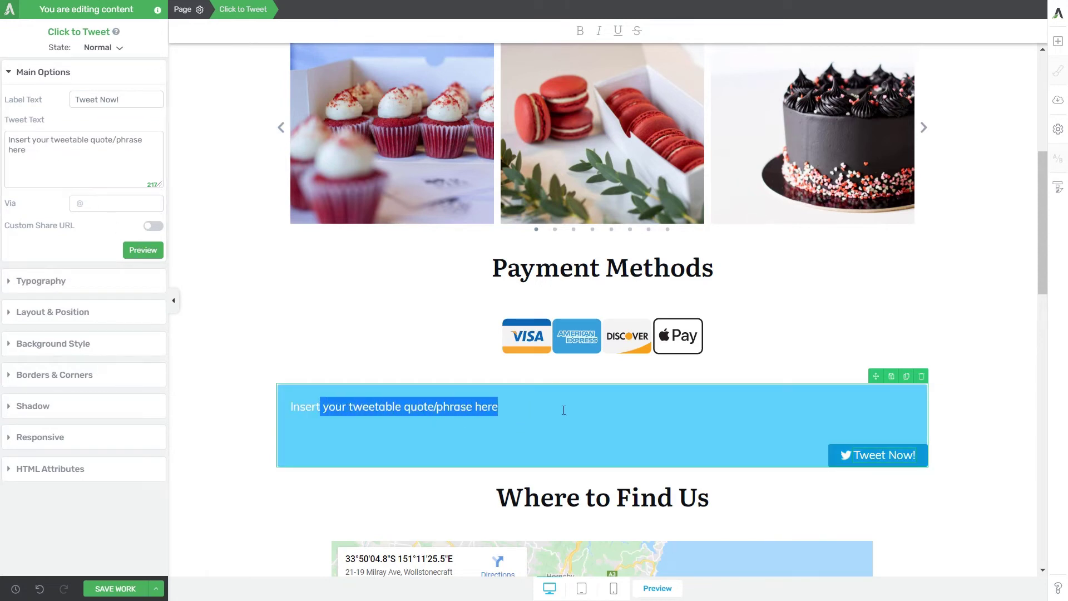
left_click(510, 416)
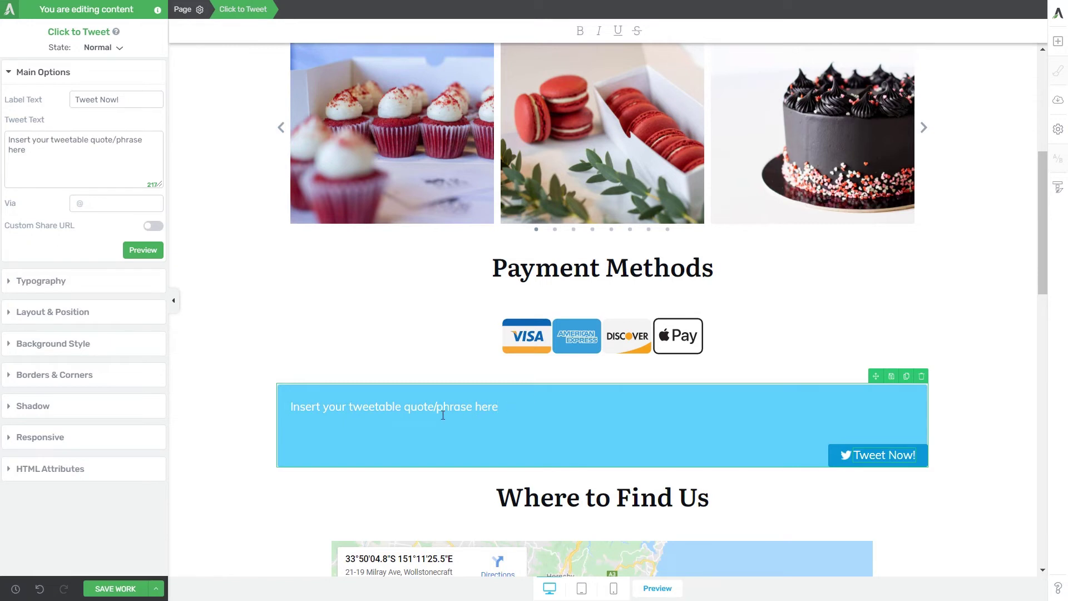
left_click_drag(83, 184, 4, 140)
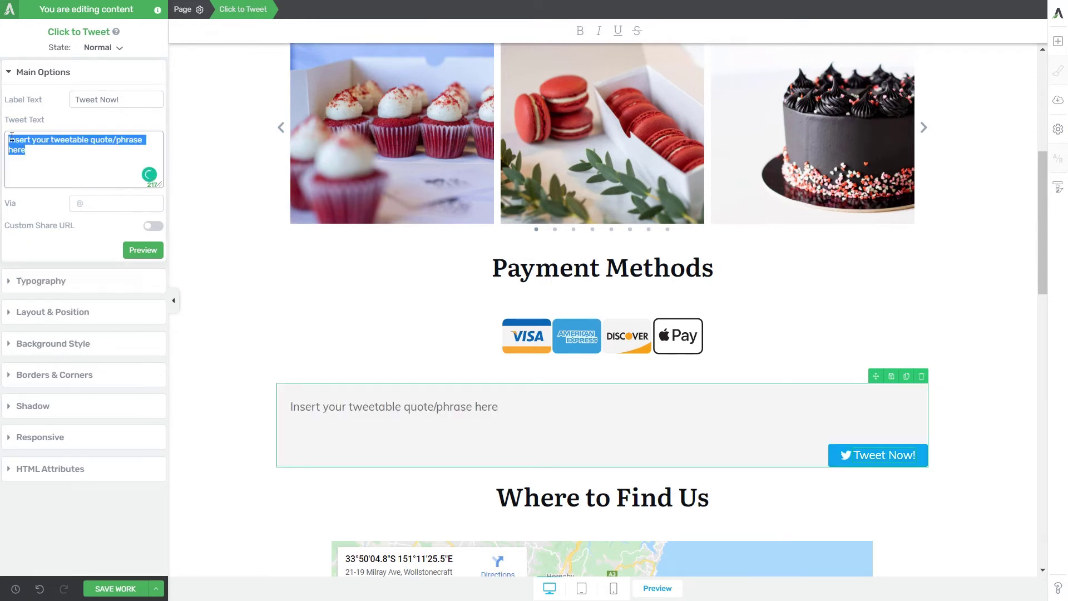
type("Check out this page!")
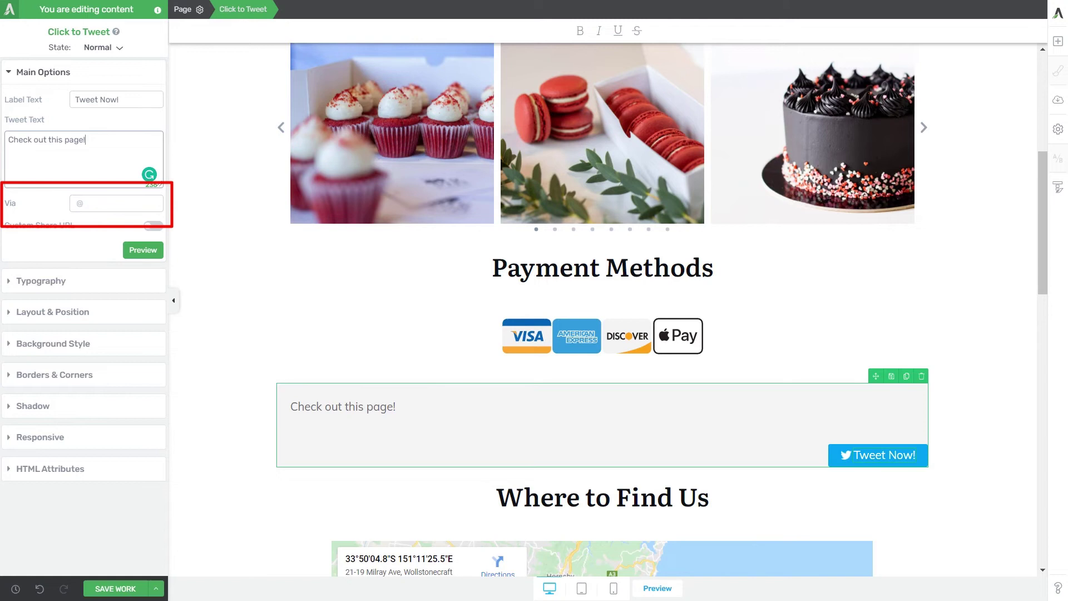
Enter the Twitter username in Via, enable Custom Share URL with the site address, then preview.
left_click(113, 201)
type("iuliadez")
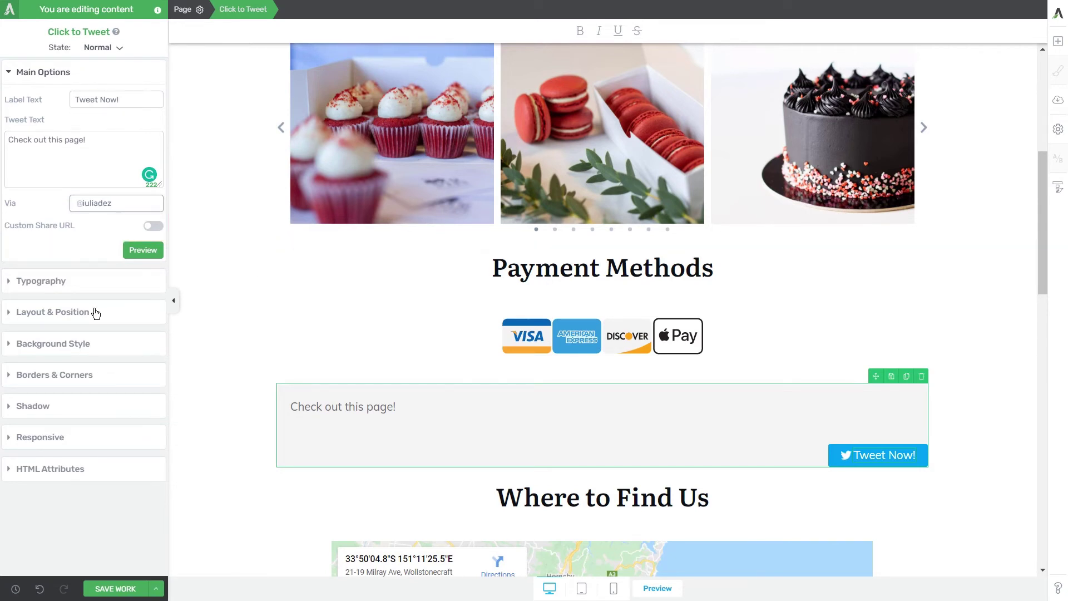
left_click(154, 226)
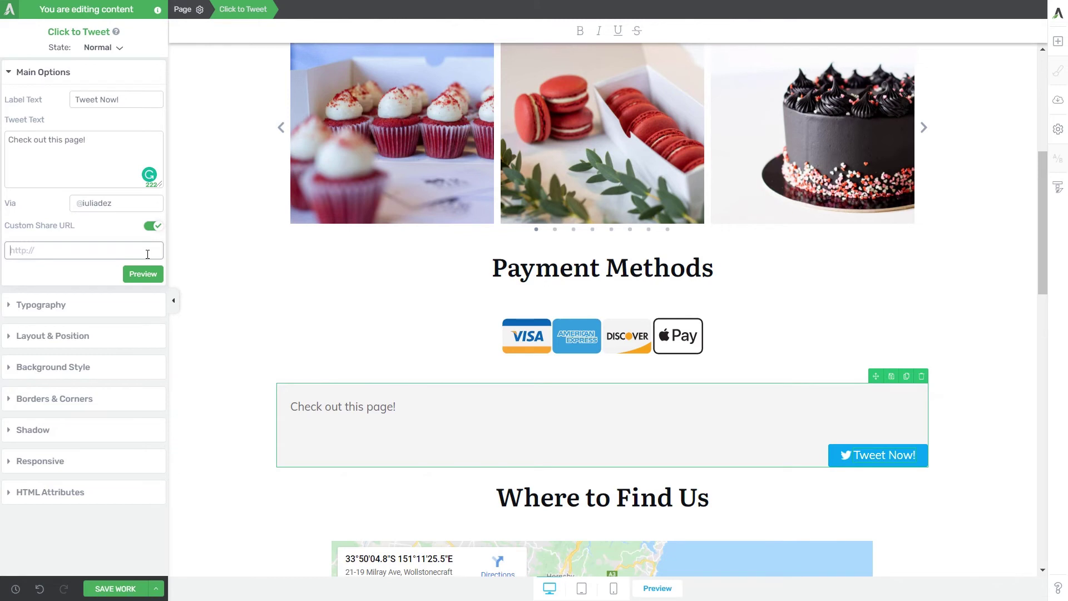
type("www.iuliadezmirean.com")
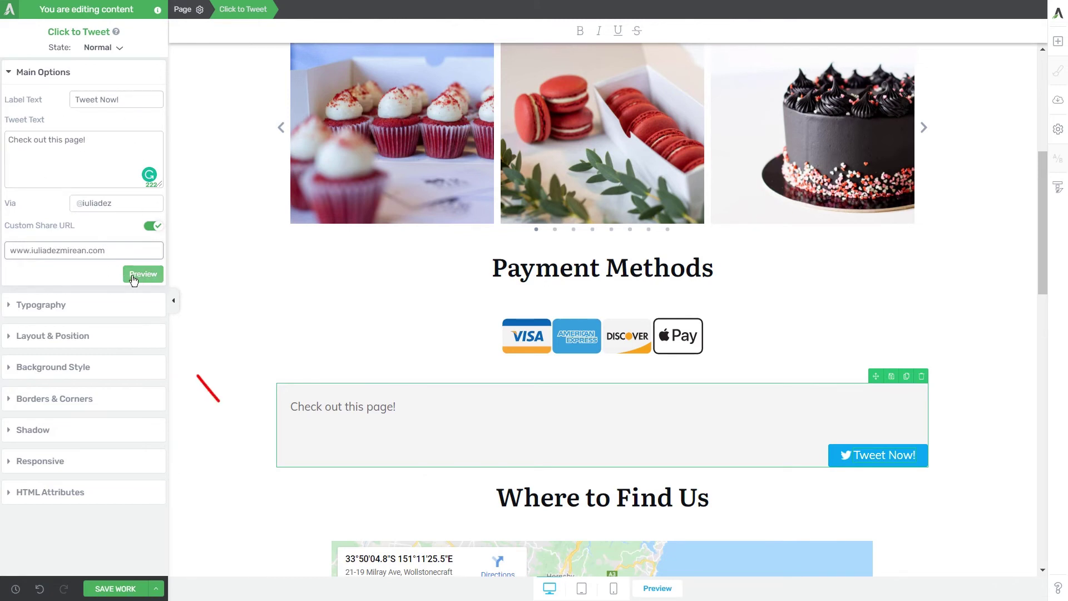
left_click(155, 280)
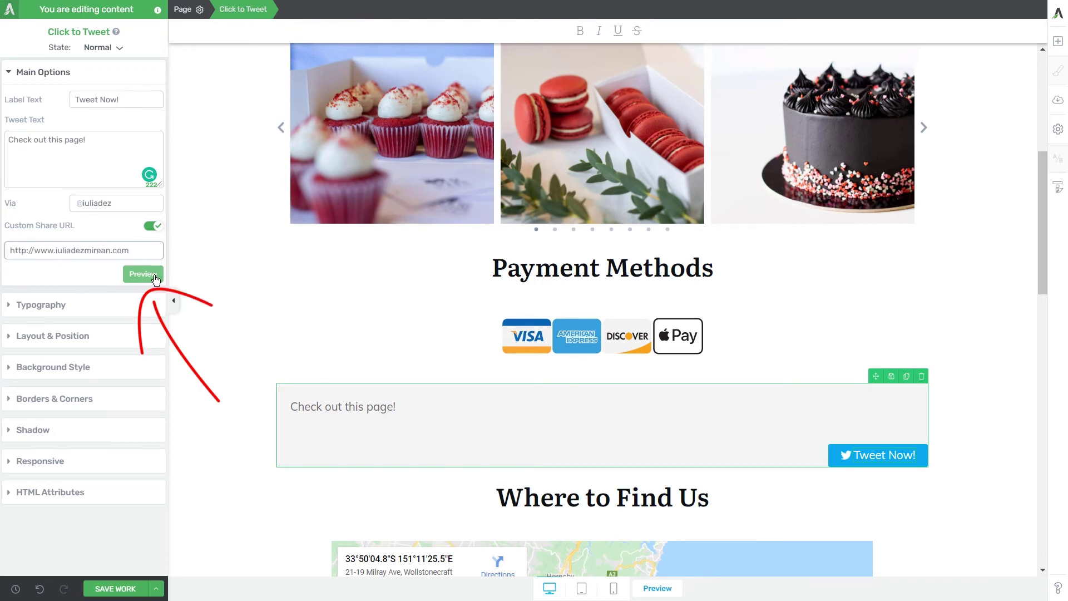
Check the Twitter preview's tweet message, share link and via username credit.
left_click(155, 278)
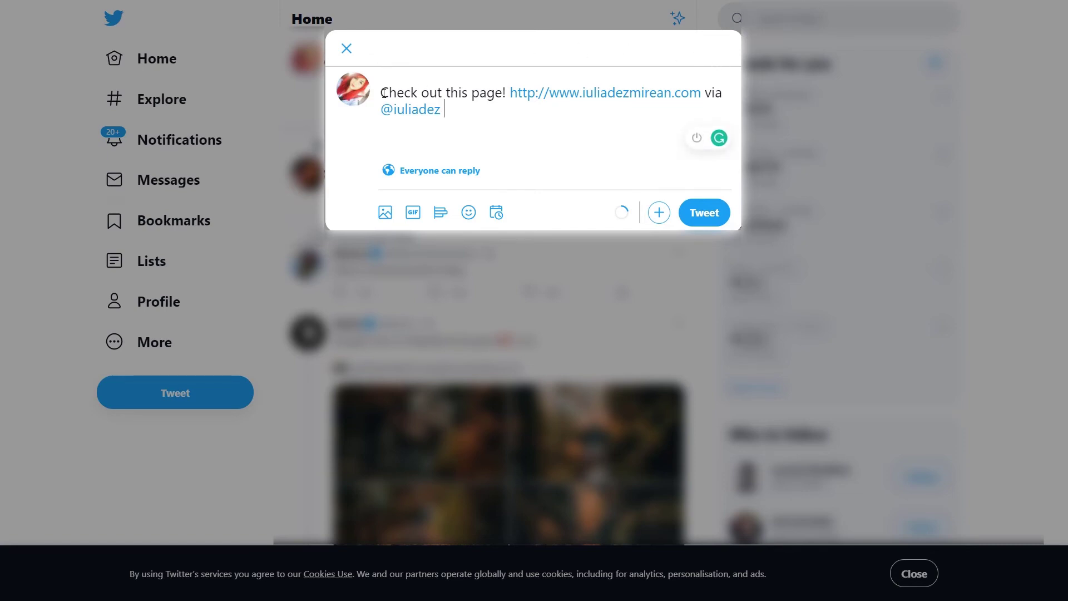
left_click_drag(506, 93, 381, 93)
left_click_drag(651, 113, 704, 93)
left_click(680, 112)
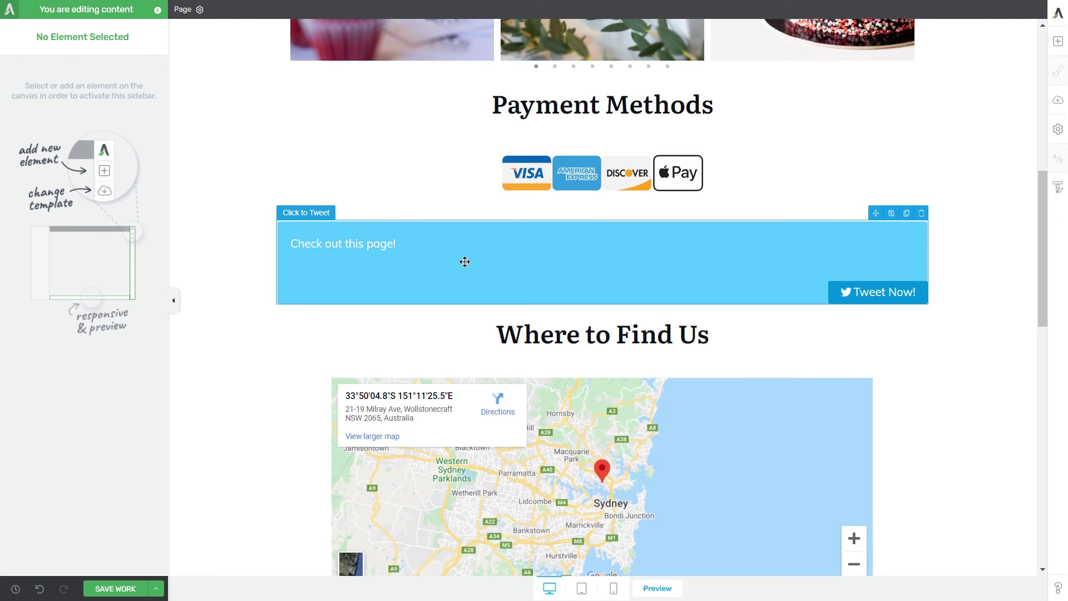
Select the Click to Tweet block on the canvas to show its Main Options.
left_click(382, 268)
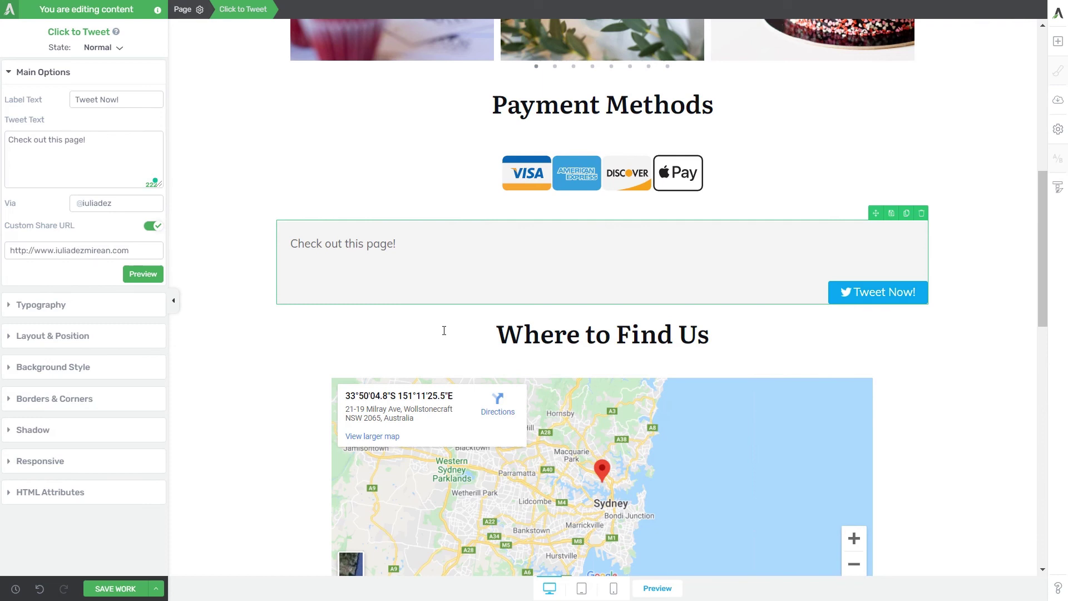